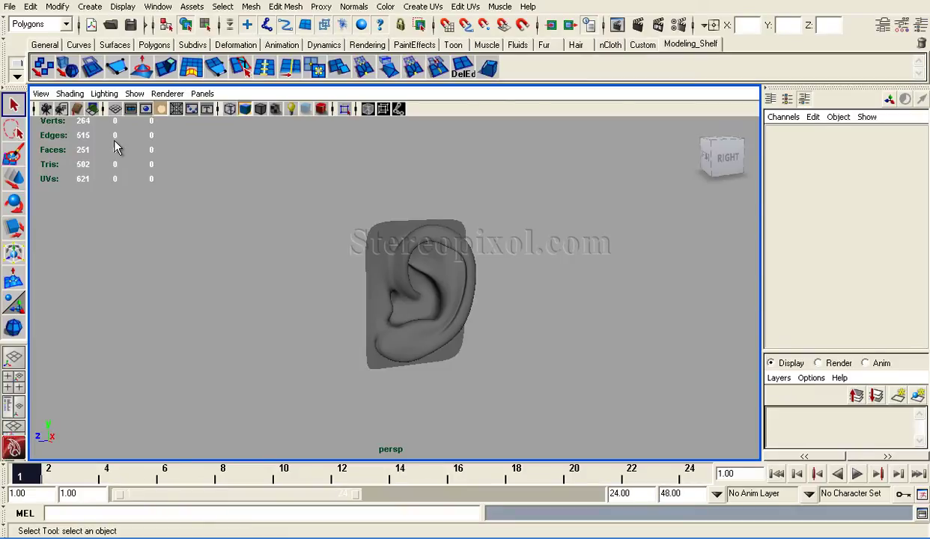
- Turn on the Poly Count heads-up display from the display options list
click(419, 240)
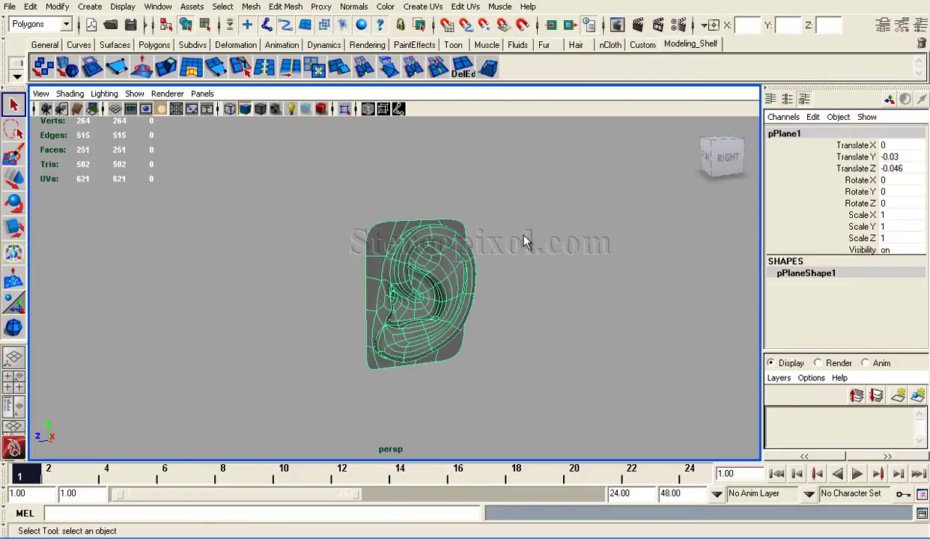
click(497, 229)
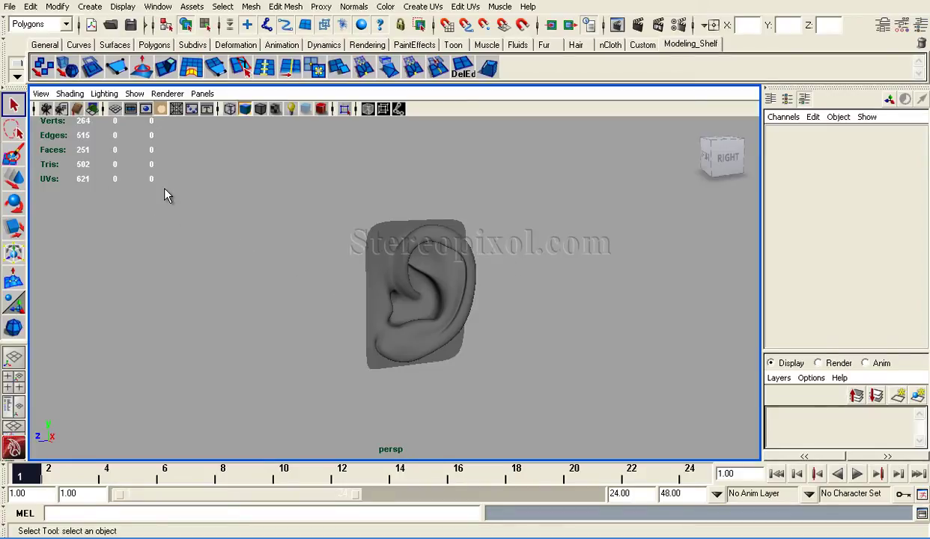
click(124, 6)
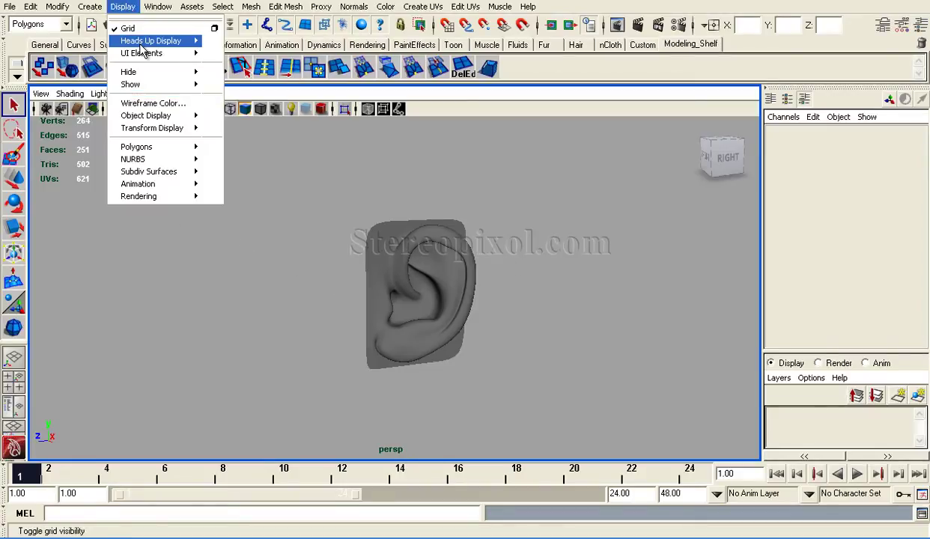
mouse_move(164, 42)
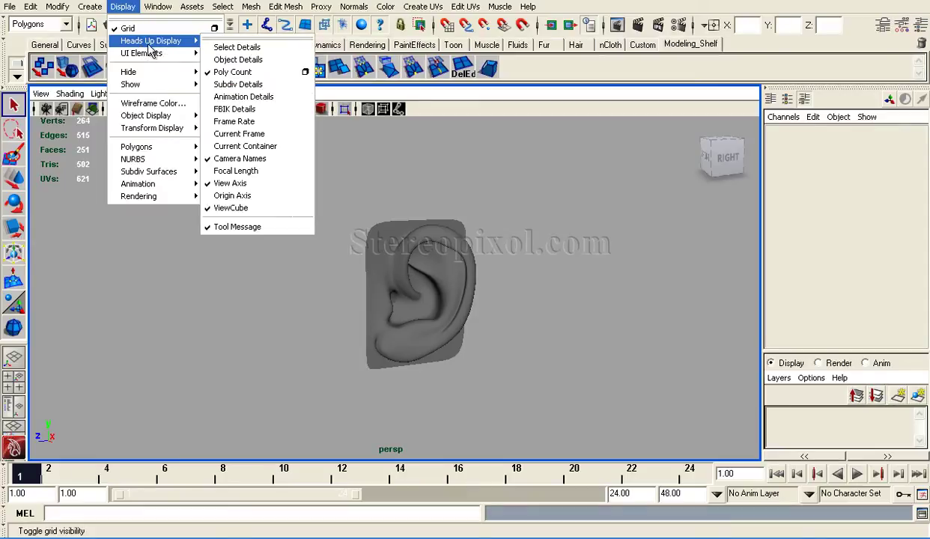
click(232, 72)
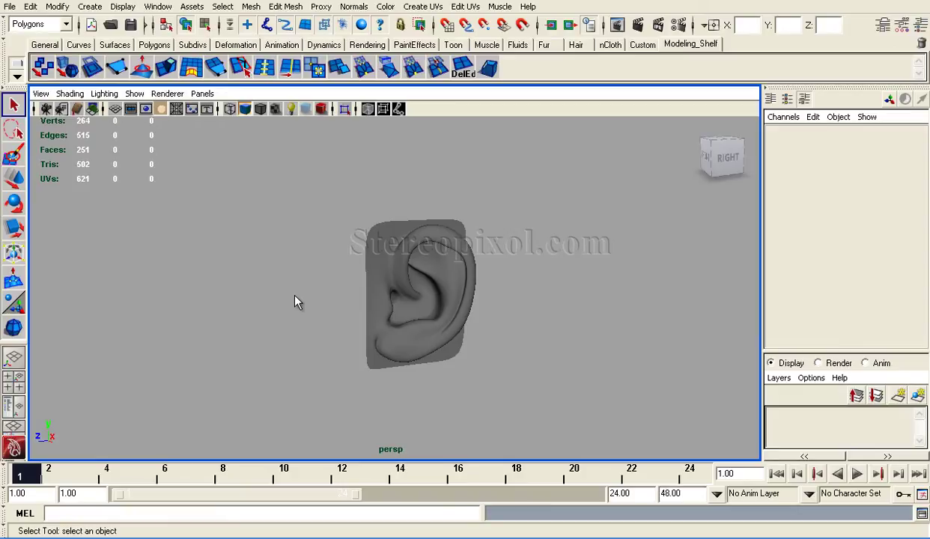
- Create a polygon sphere beside the ear mesh and return to the Select Tool
click(155, 44)
click(45, 68)
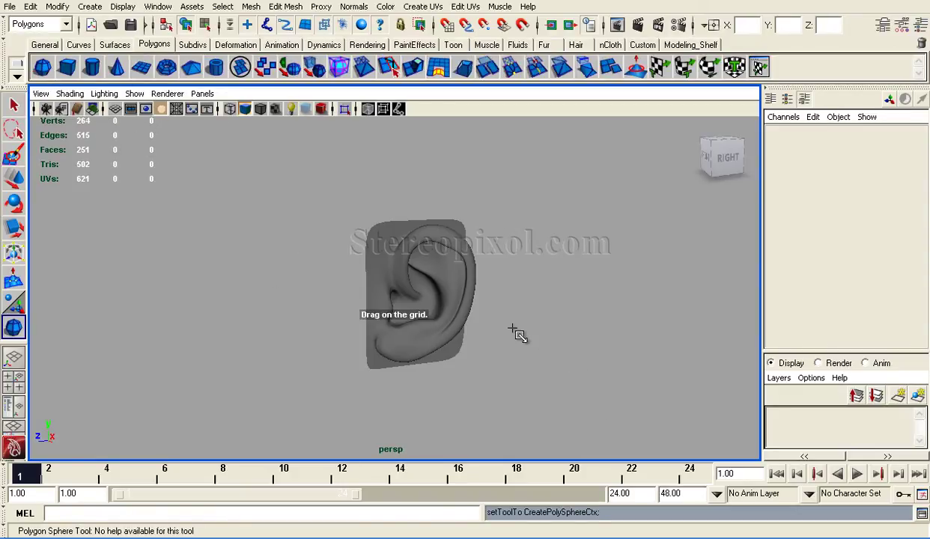
drag(508, 324, 528, 342)
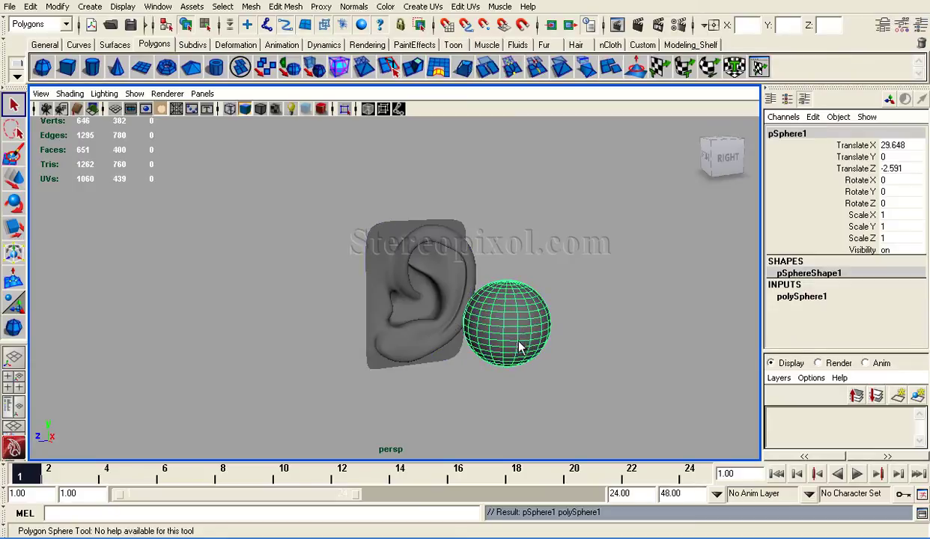
key(q)
click(88, 135)
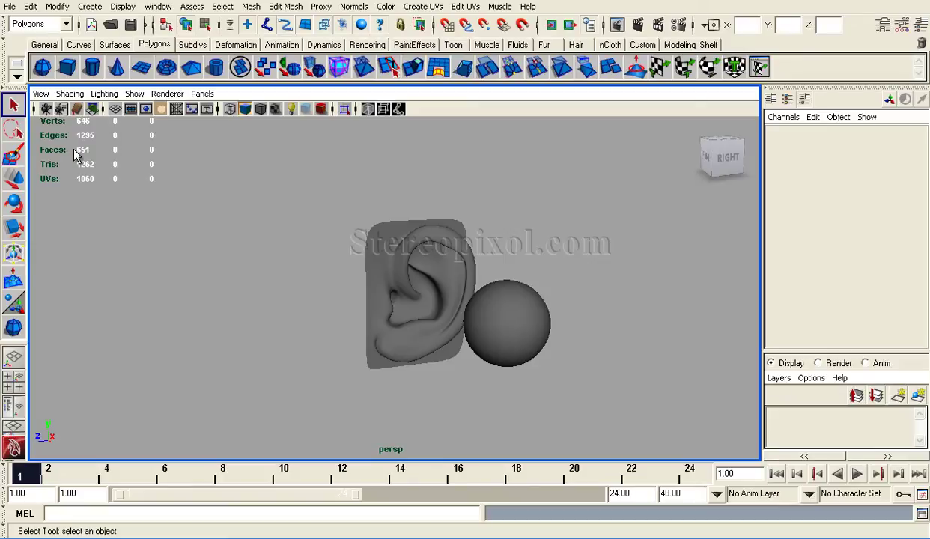
click(418, 270)
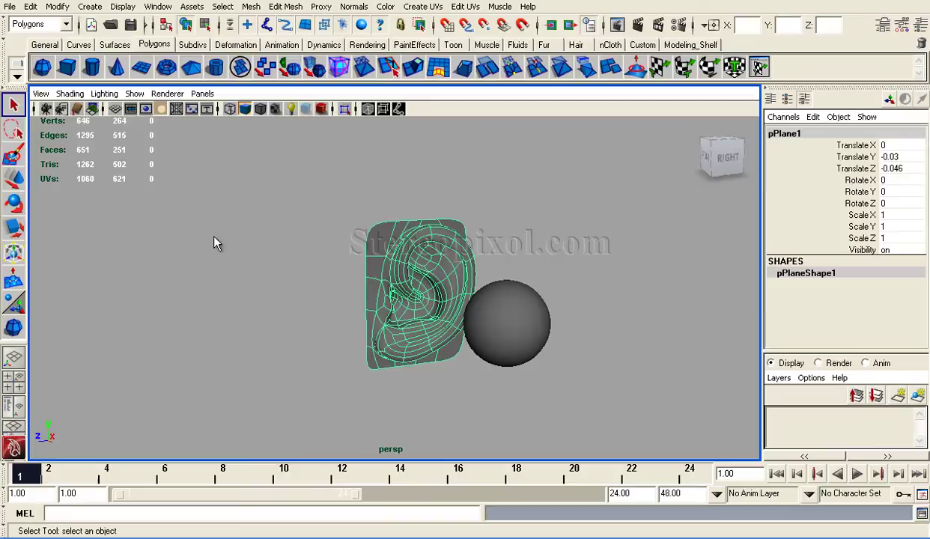
click(530, 341)
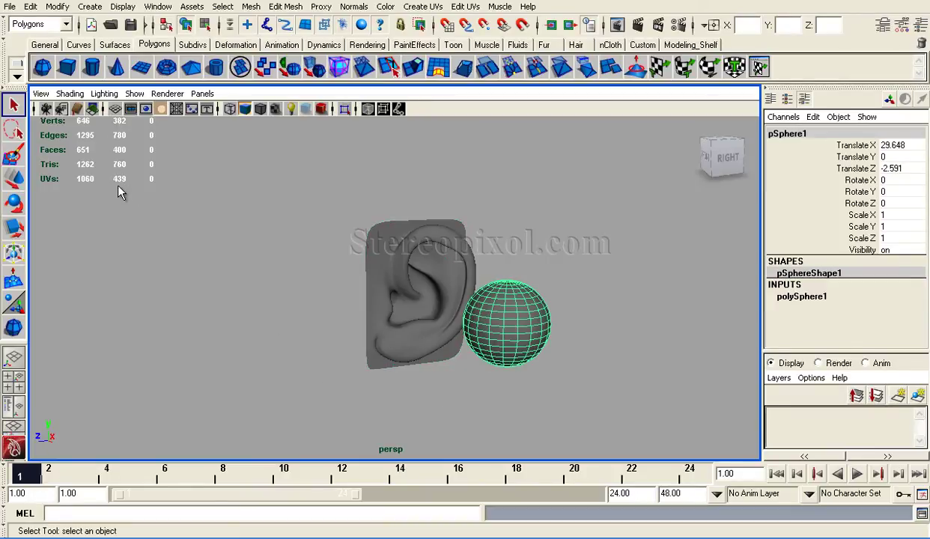
click(386, 270)
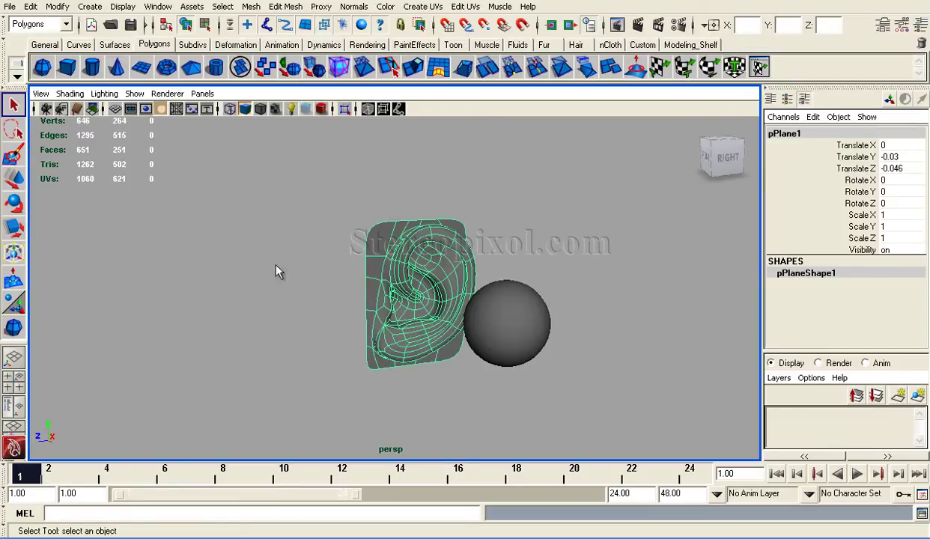
click(492, 337)
click(398, 286)
click(487, 311)
click(415, 290)
click(189, 255)
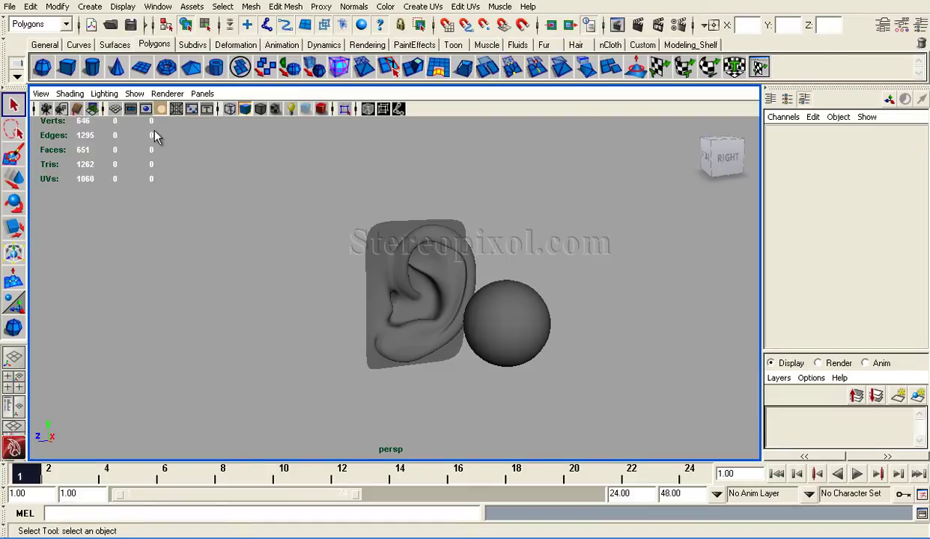
- Put the ear mesh in vertex mode and marquee-select 41 vertices along its upper rim
click(398, 247)
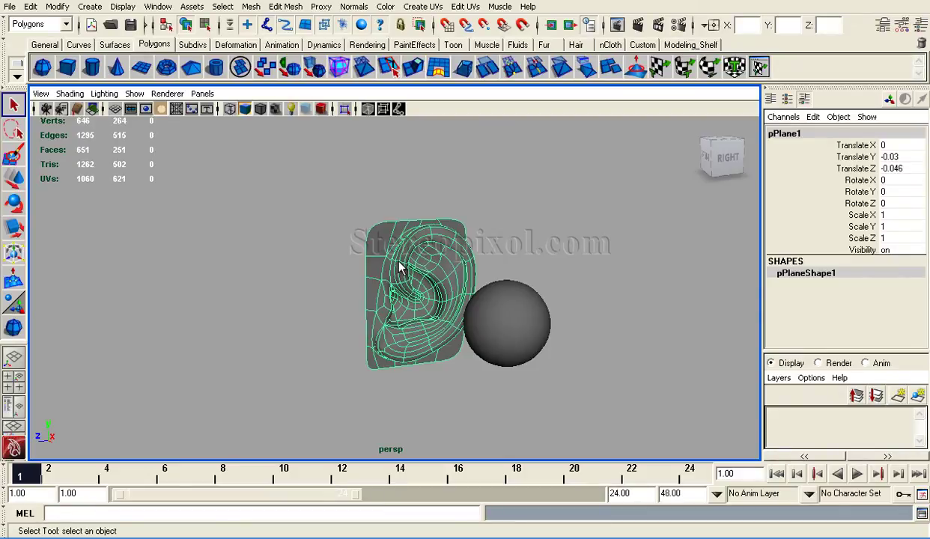
right_drag(401, 268, 344, 259)
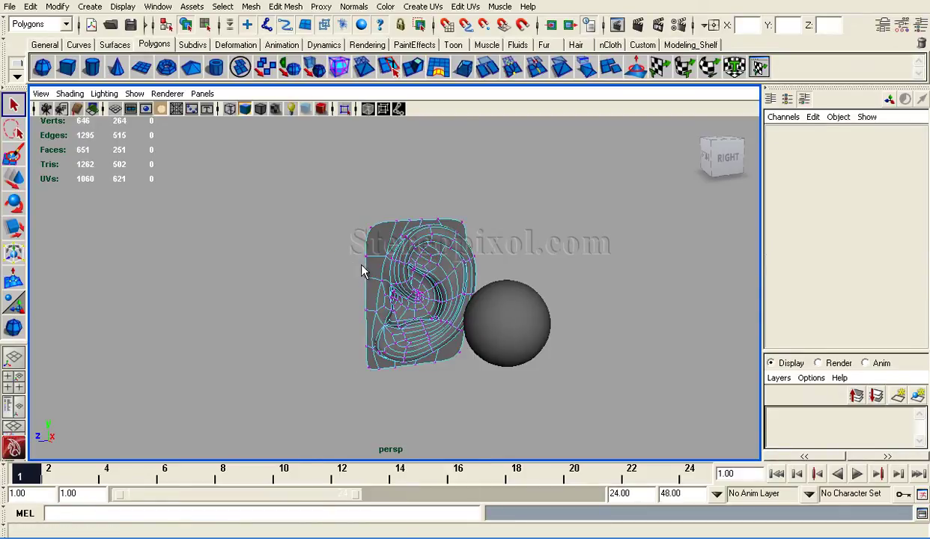
click(360, 223)
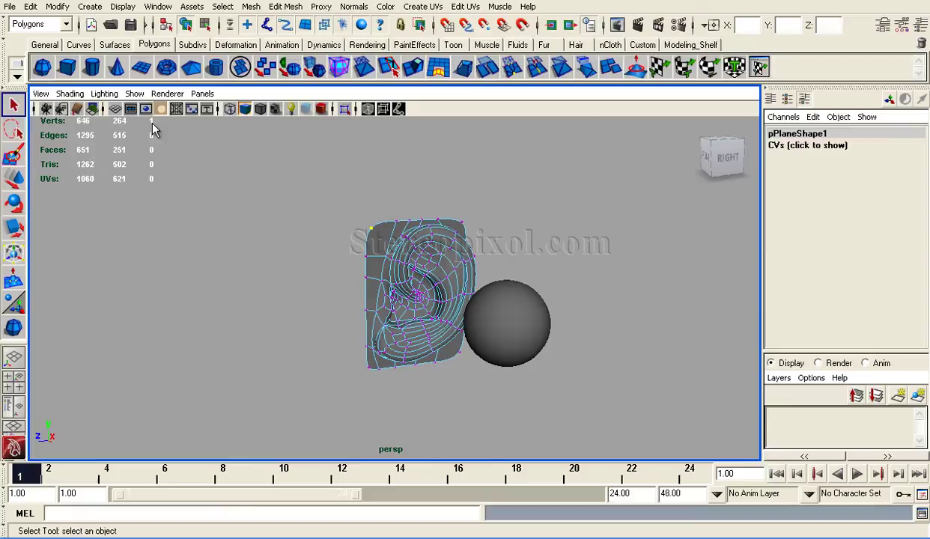
drag(311, 192, 487, 253)
- Select faces across the ear's upper part and toggle smooth preview off and on with 1 and 3
click(318, 291)
right_click(391, 254)
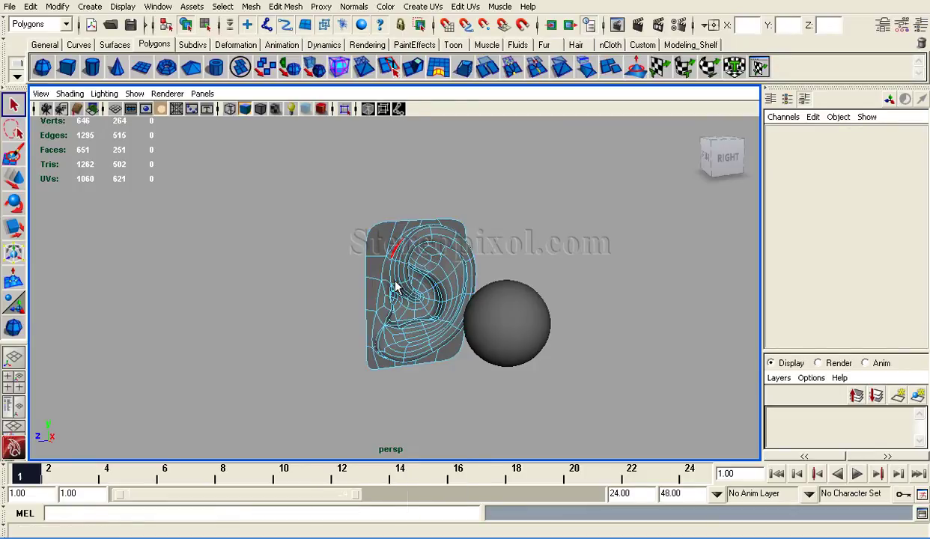
drag(322, 187, 491, 261)
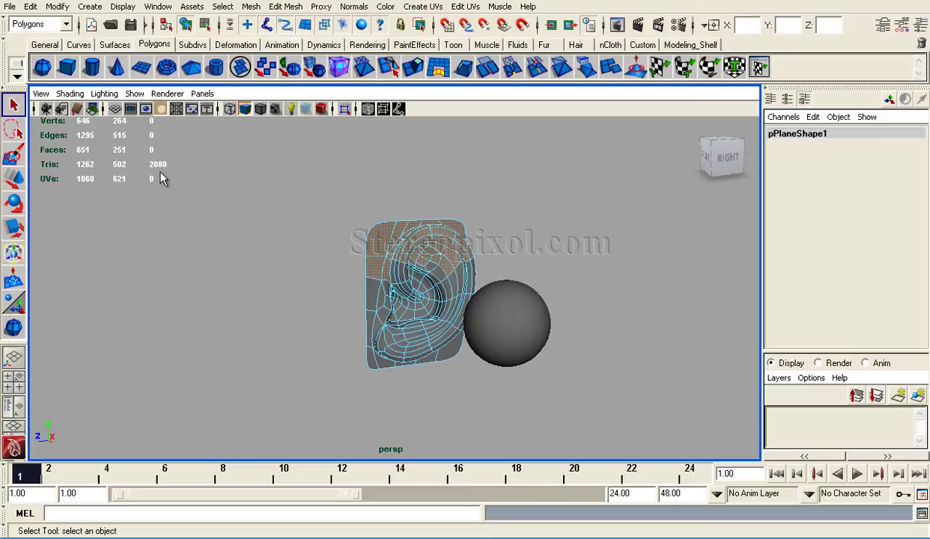
key(1)
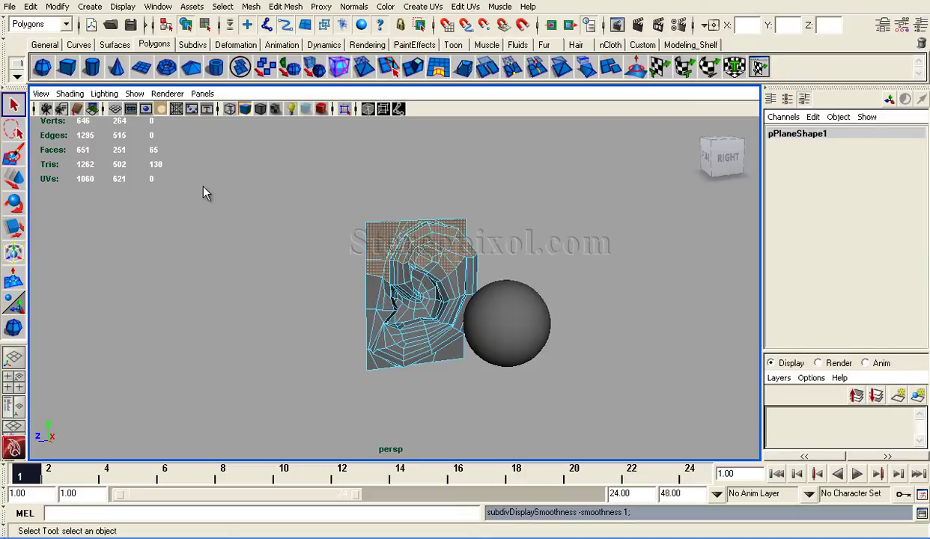
key(3)
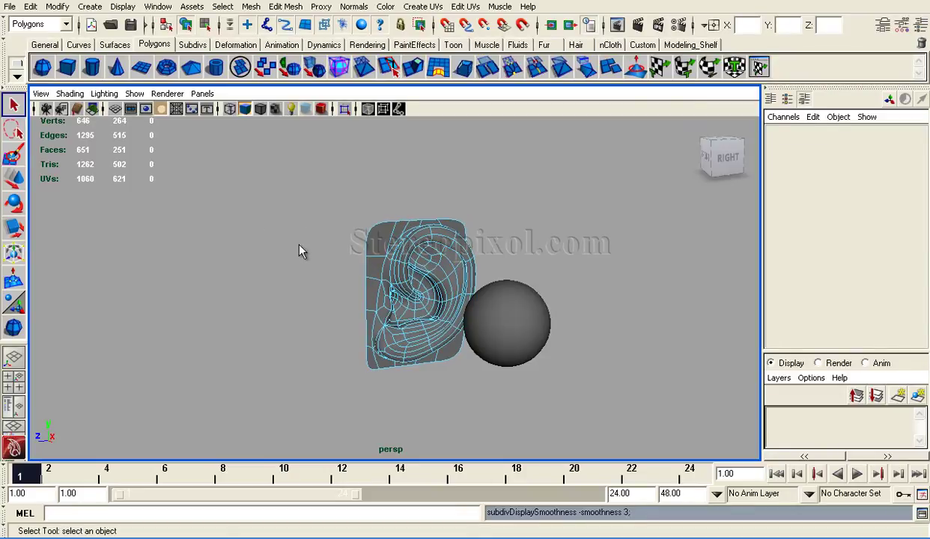
- Select the whole ear, toggle smooth preview with 1 and 3, then deselect it
drag(314, 210, 489, 252)
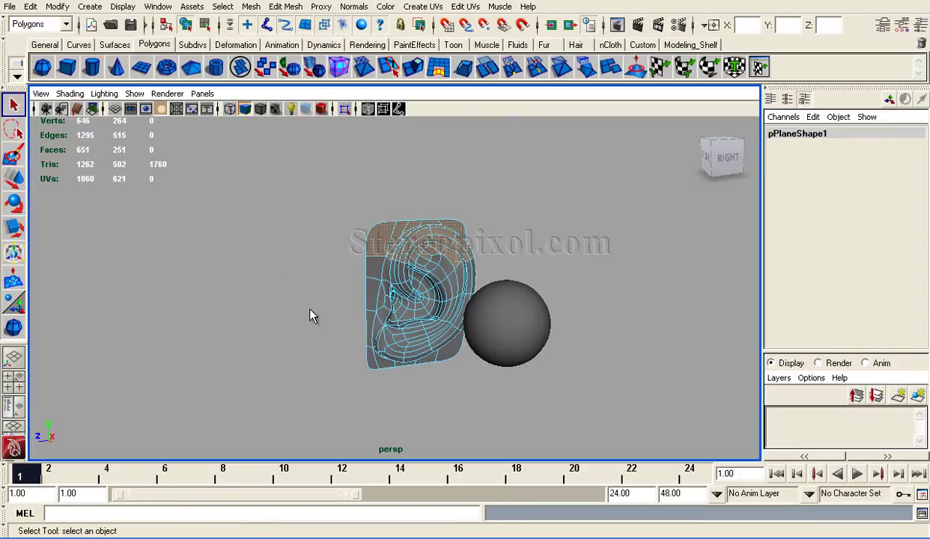
key(1)
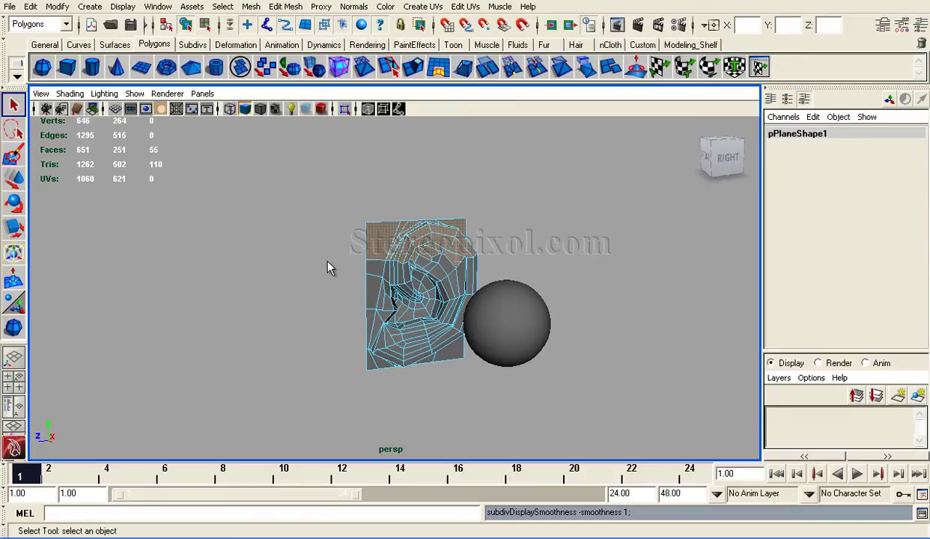
key(3)
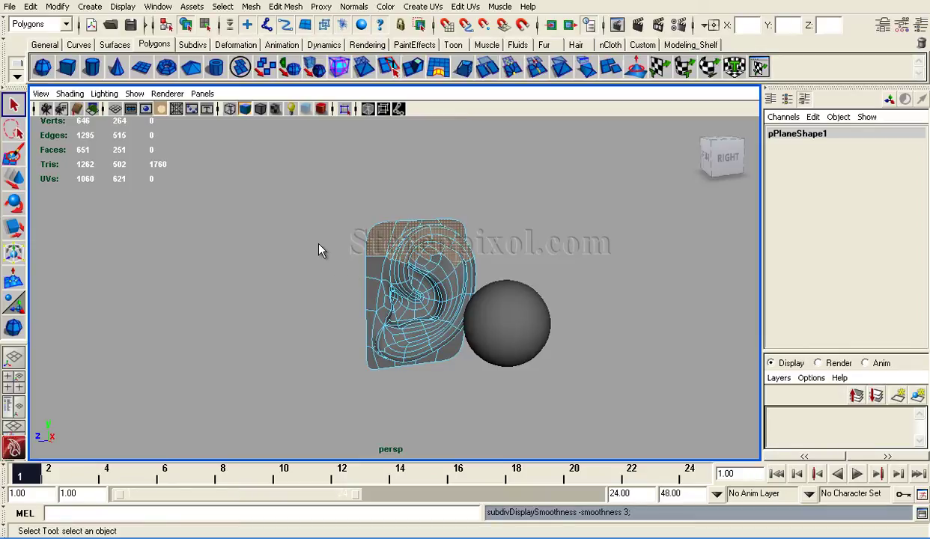
click(320, 250)
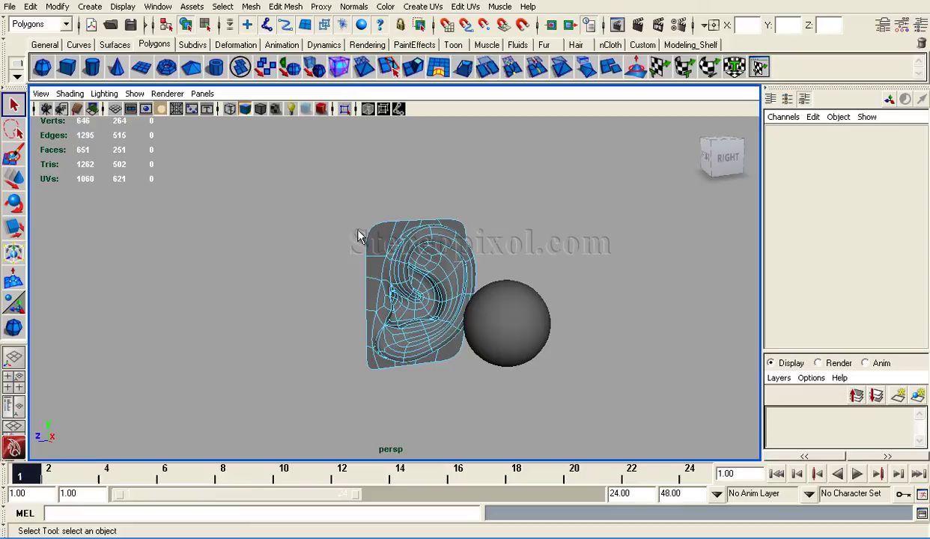
- Show the low-poly cage, select the upper faces, then select the top vertices in vertex mode
key(1)
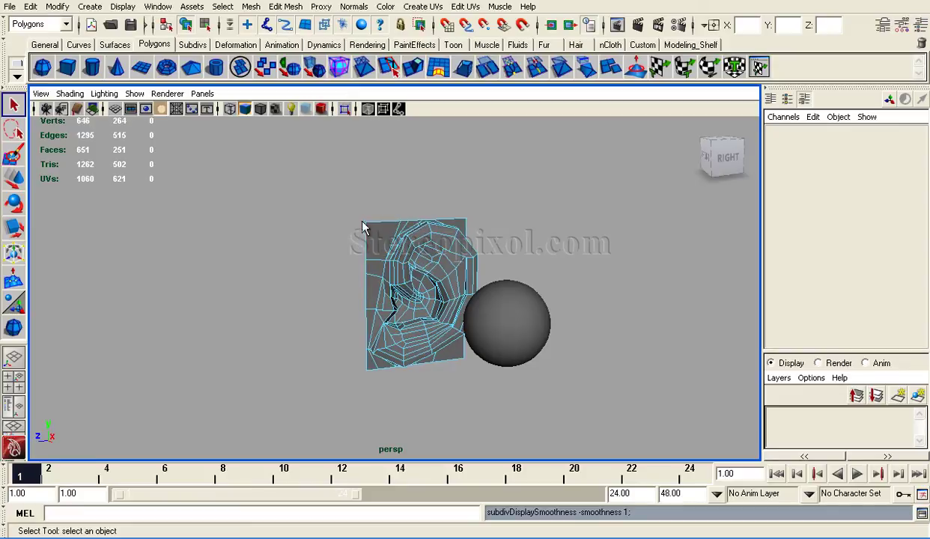
drag(328, 188, 495, 269)
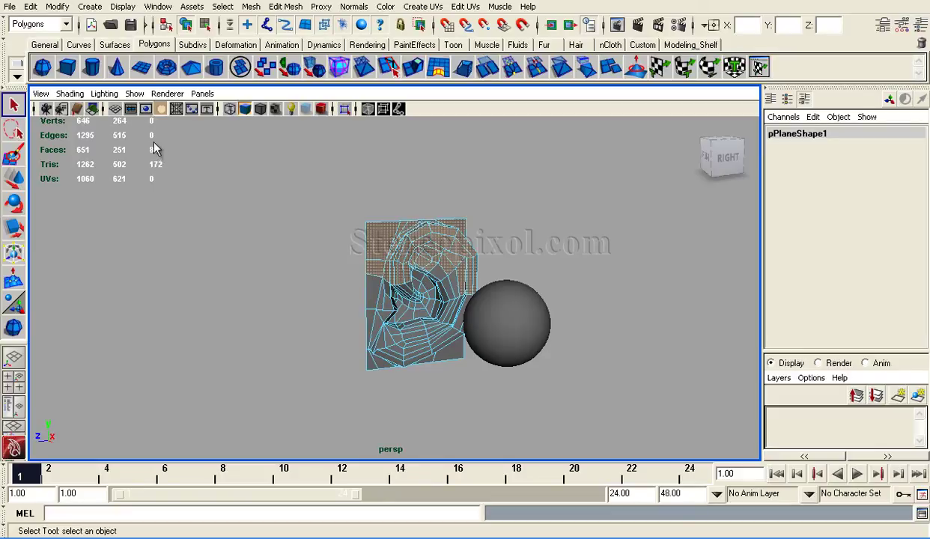
right_drag(380, 236, 341, 225)
drag(342, 202, 487, 243)
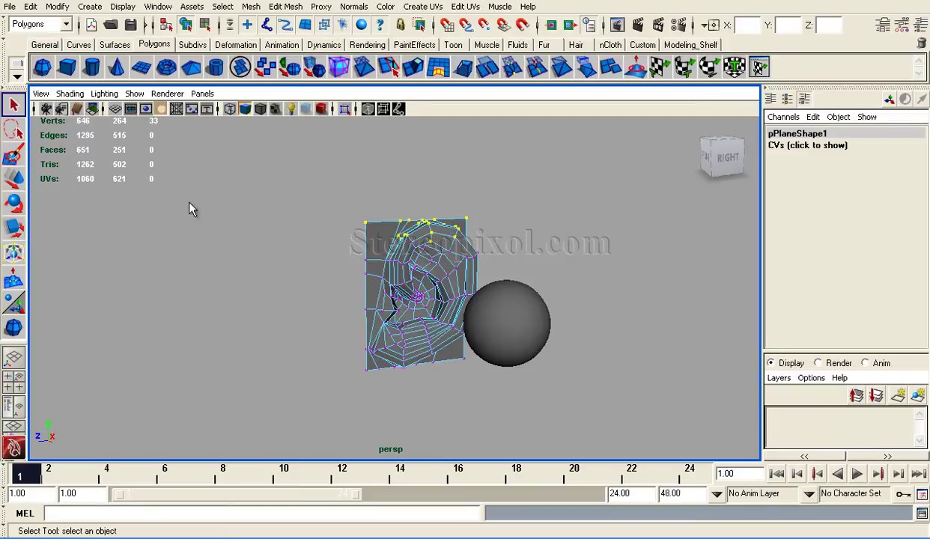
key(3)
key(1)
- Reselect the top vertices, compare them under smooth preview, and switch the ear to edge mode
click(338, 214)
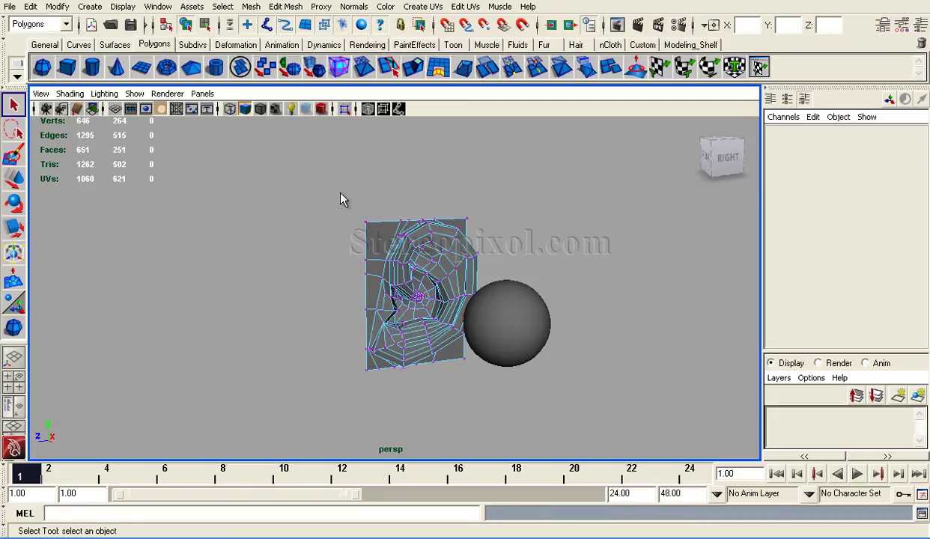
drag(341, 199, 484, 245)
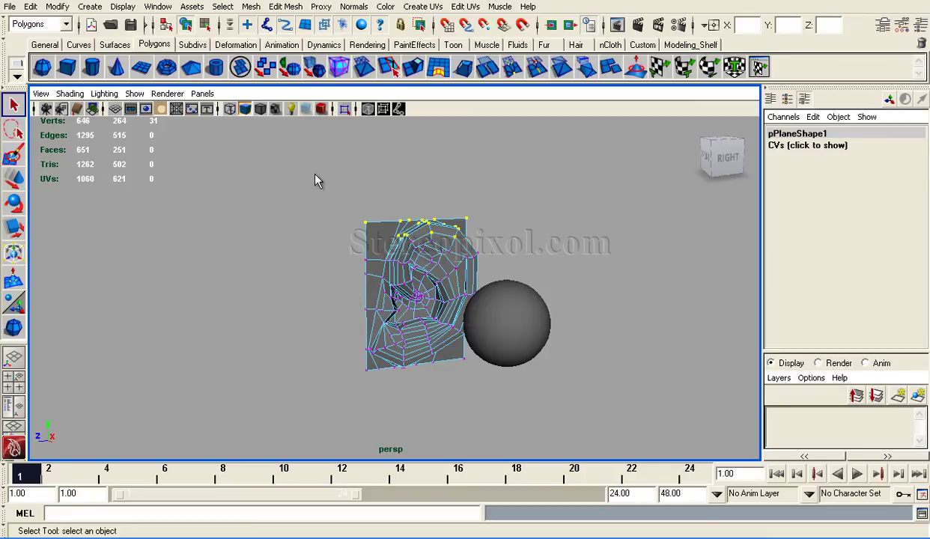
click(334, 213)
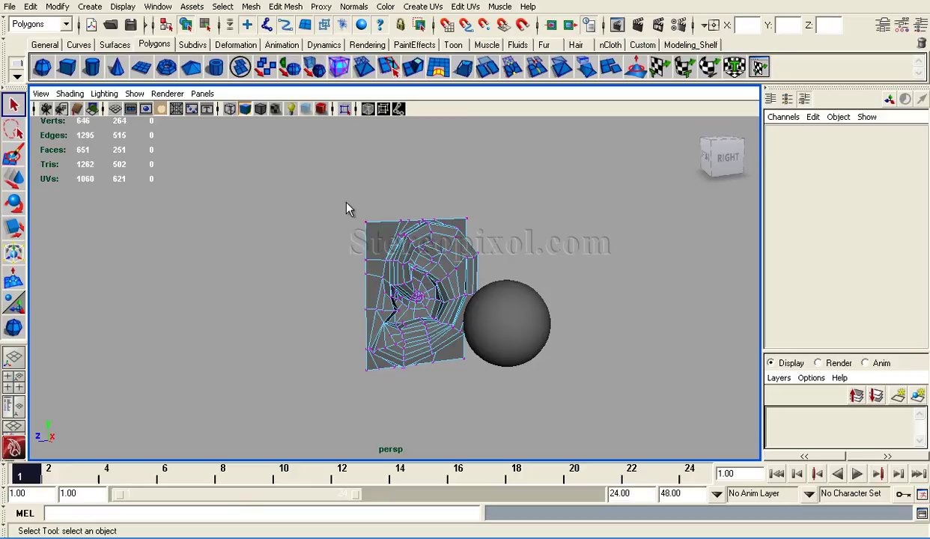
drag(335, 197, 484, 255)
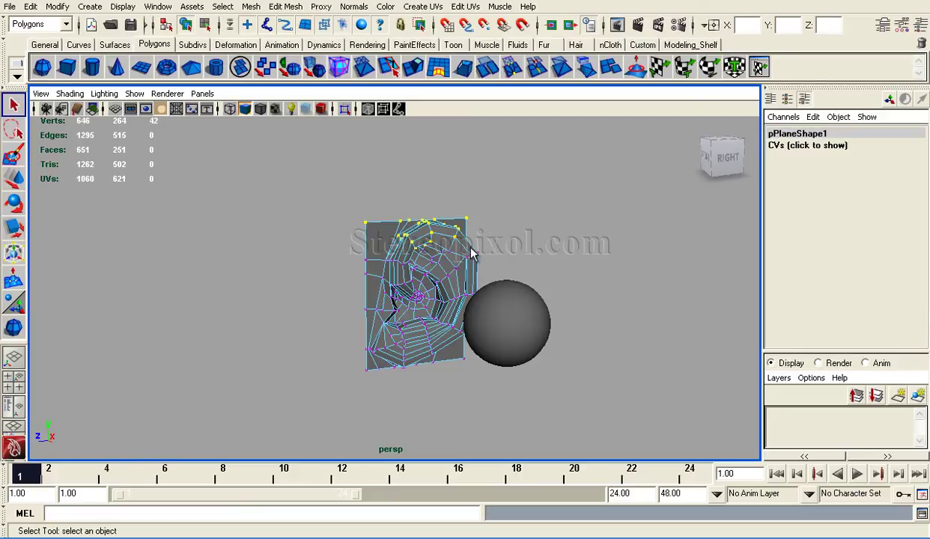
key(3)
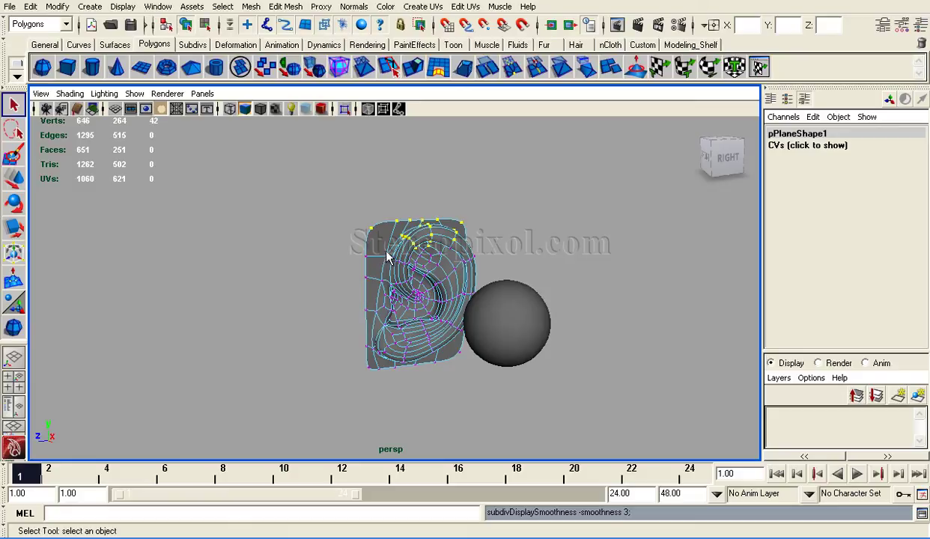
key(1)
right_drag(385, 231, 376, 207)
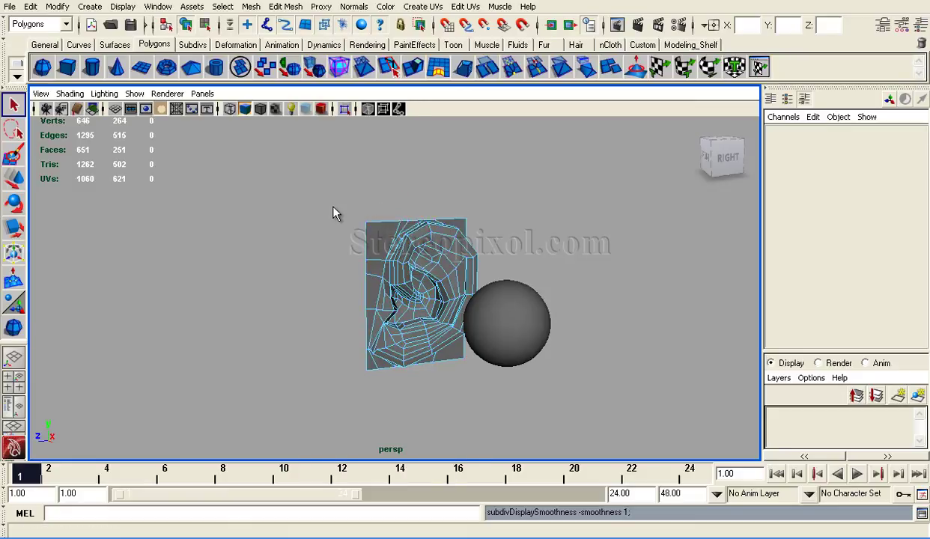
- Select the top edges under smooth preview, then return to object mode, select pPlane1 and zoom in
drag(323, 186, 481, 241)
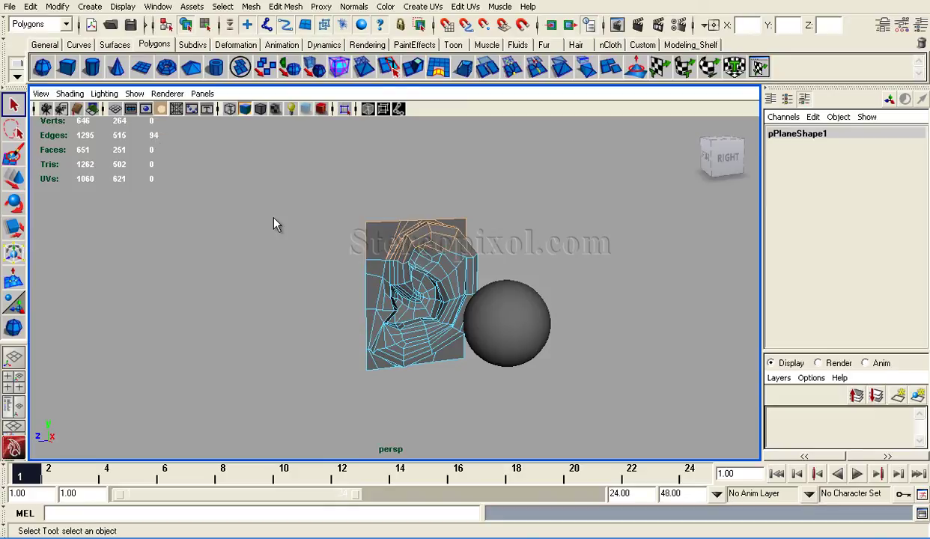
key(3)
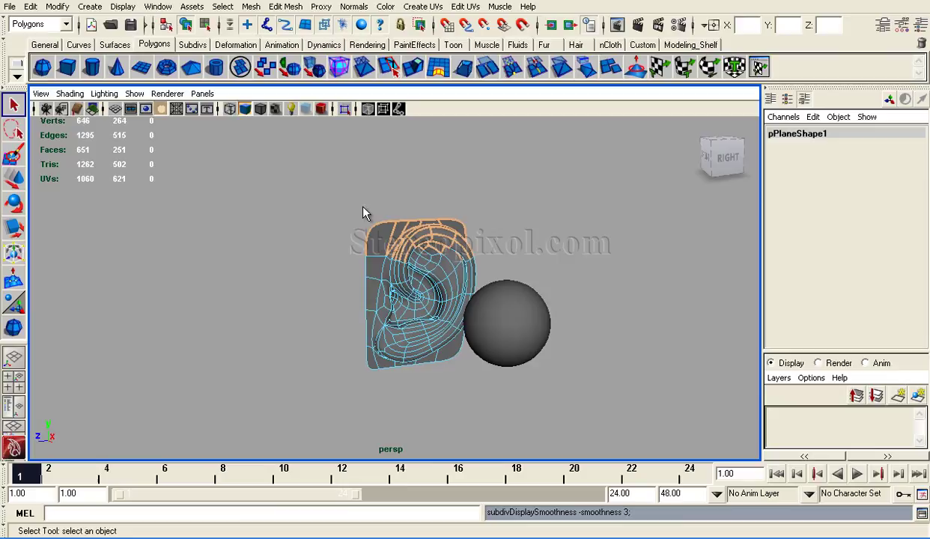
click(363, 210)
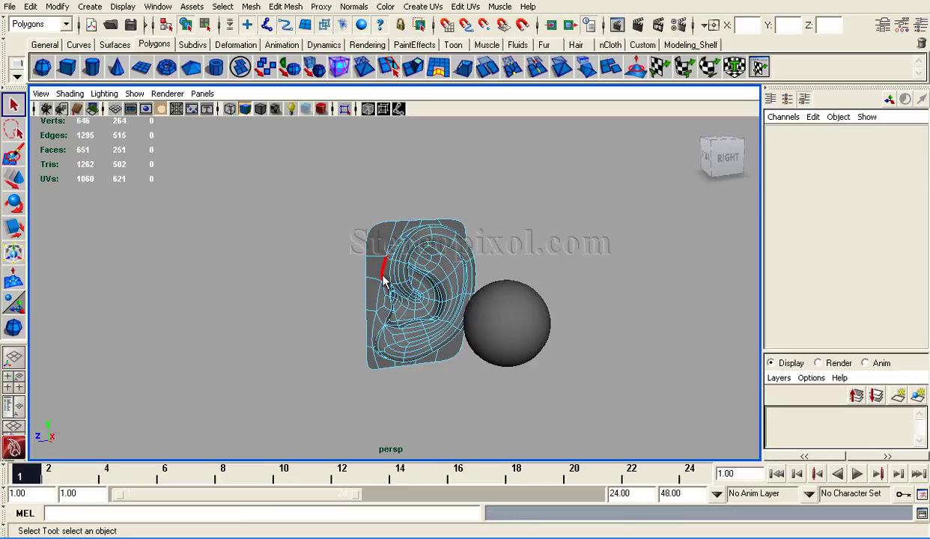
right_drag(382, 275, 418, 262)
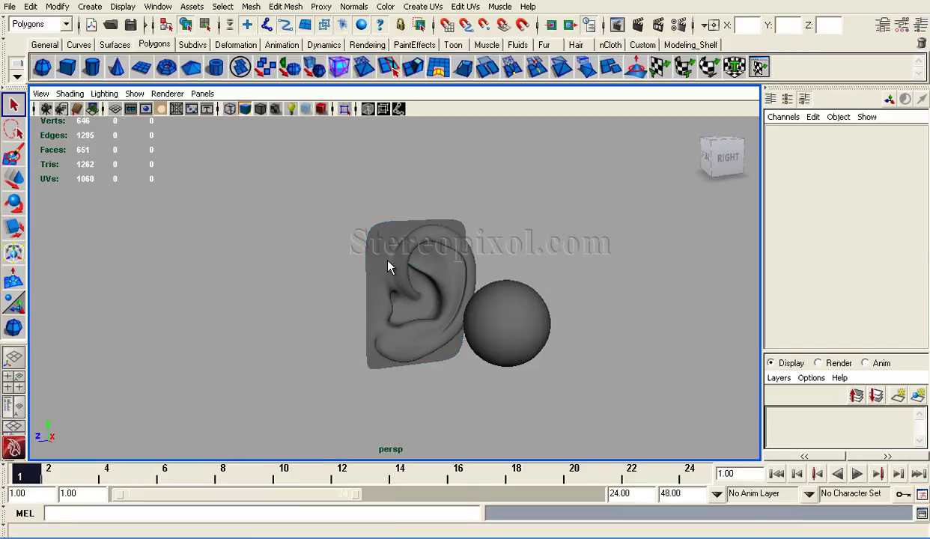
click(388, 266)
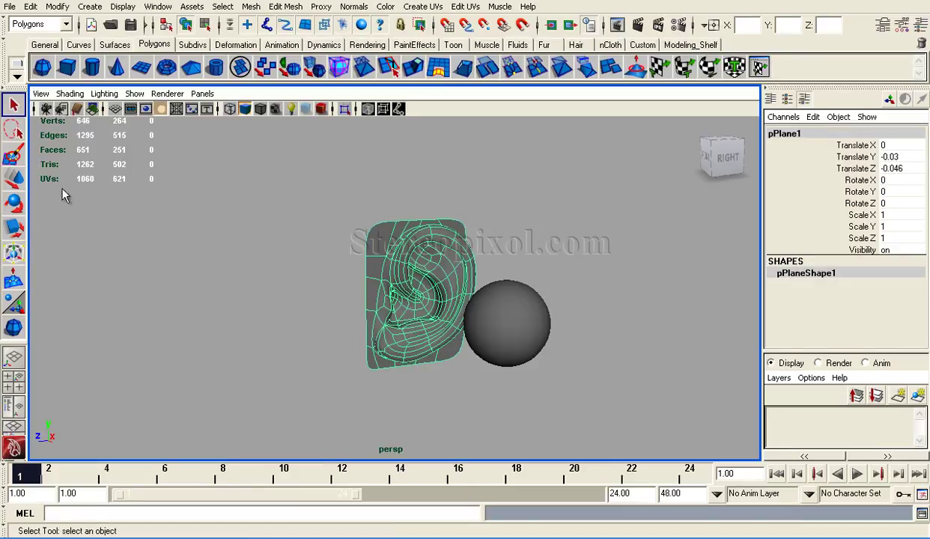
scroll(442, 296, up, 4)
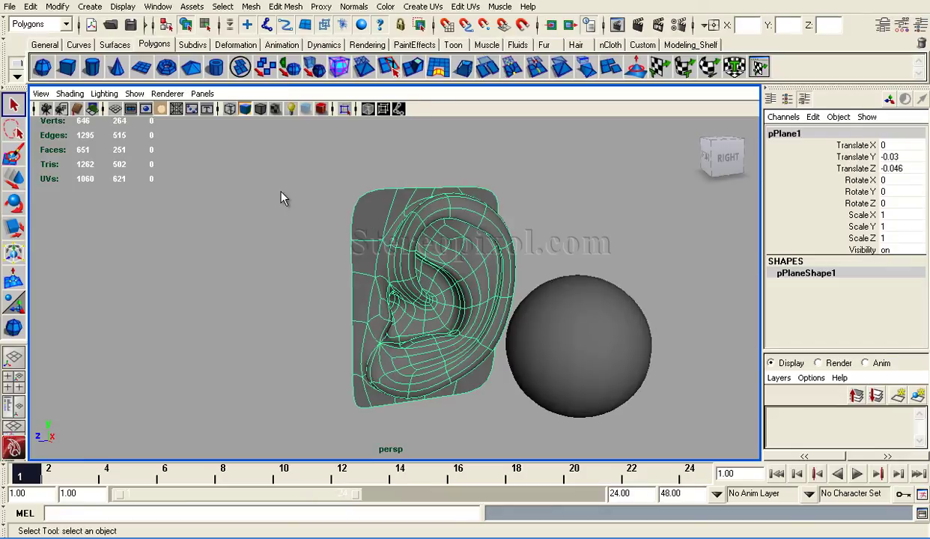